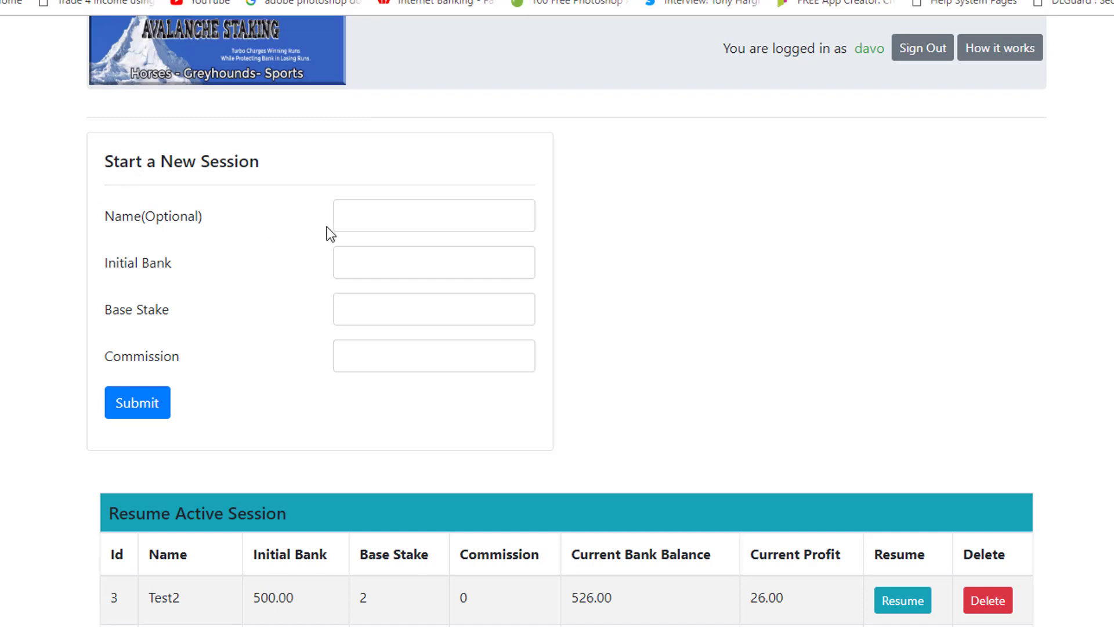
Step: Create the session 'Garys Goals over 2.5 session1' with initial bank 500, base stake 2, commission 0
{"action": "left_click", "coordinate": [356, 220]}
{"action": "type", "text": "Garys Goa"}
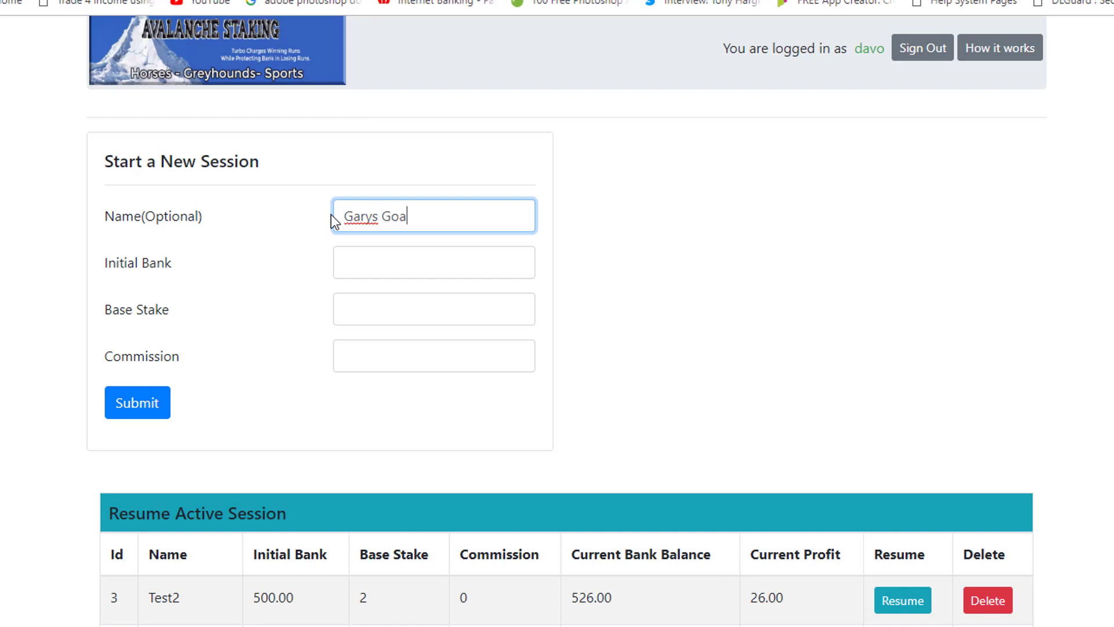
{"action": "type", "text": "ls over 2.5 session1"}
{"action": "left_click", "coordinate": [407, 267]}
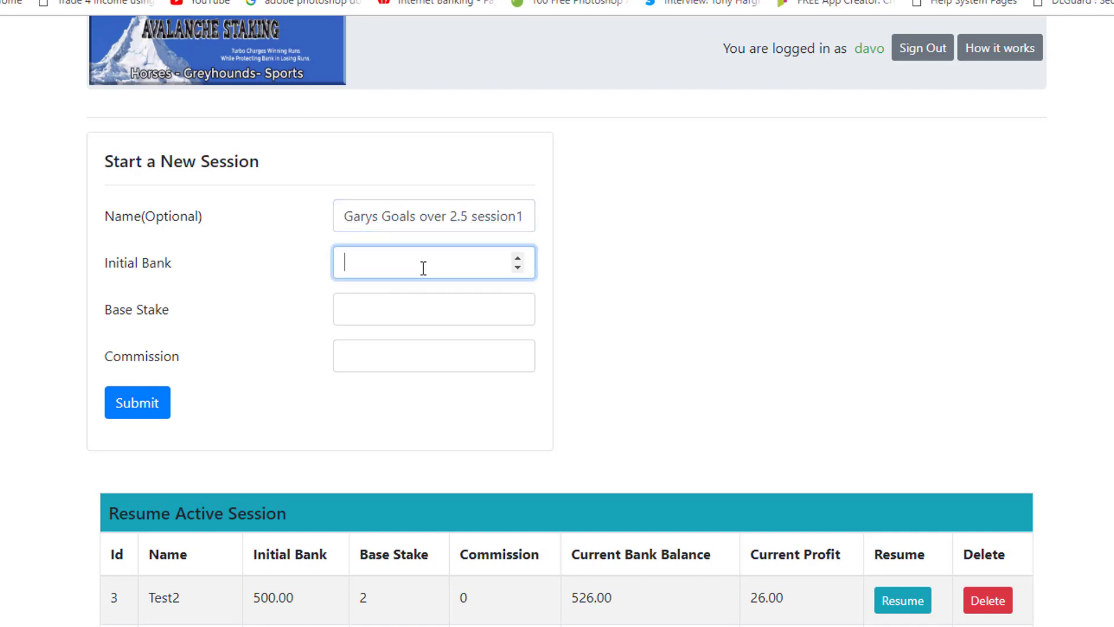
{"action": "type", "text": "500"}
{"action": "left_click", "coordinate": [403, 312]}
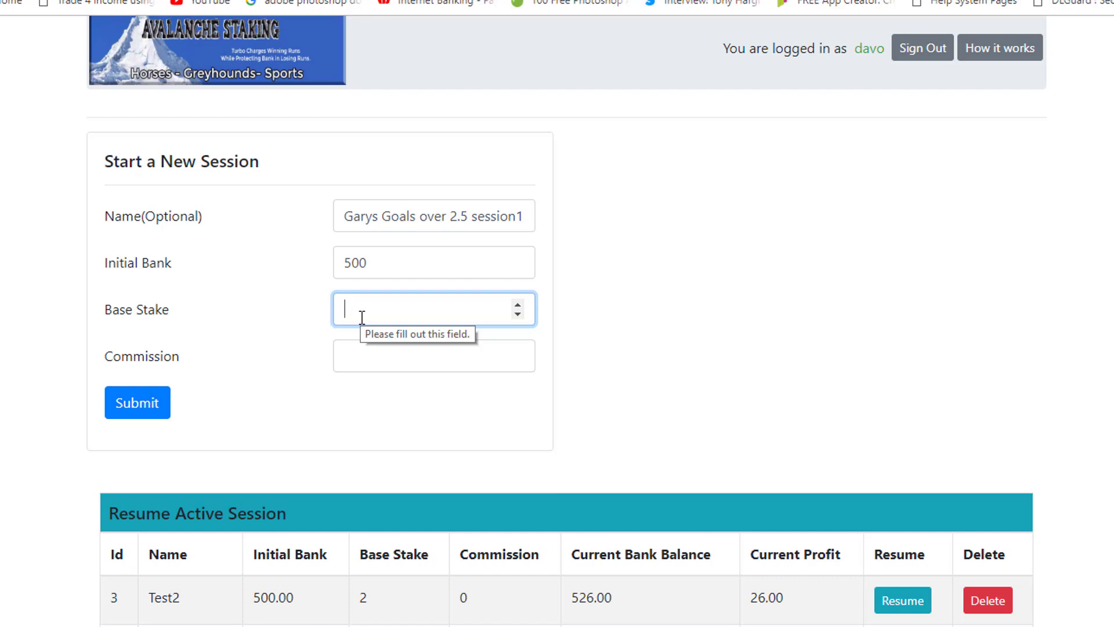
{"action": "type", "text": "2"}
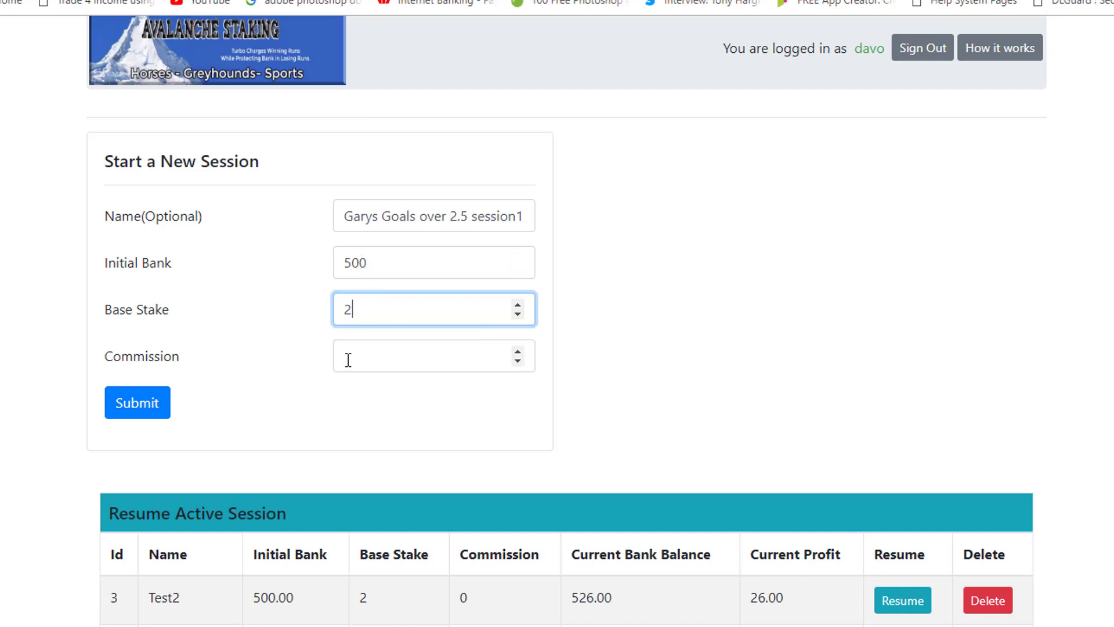
{"action": "left_click", "coordinate": [371, 363]}
{"action": "type", "text": "0"}
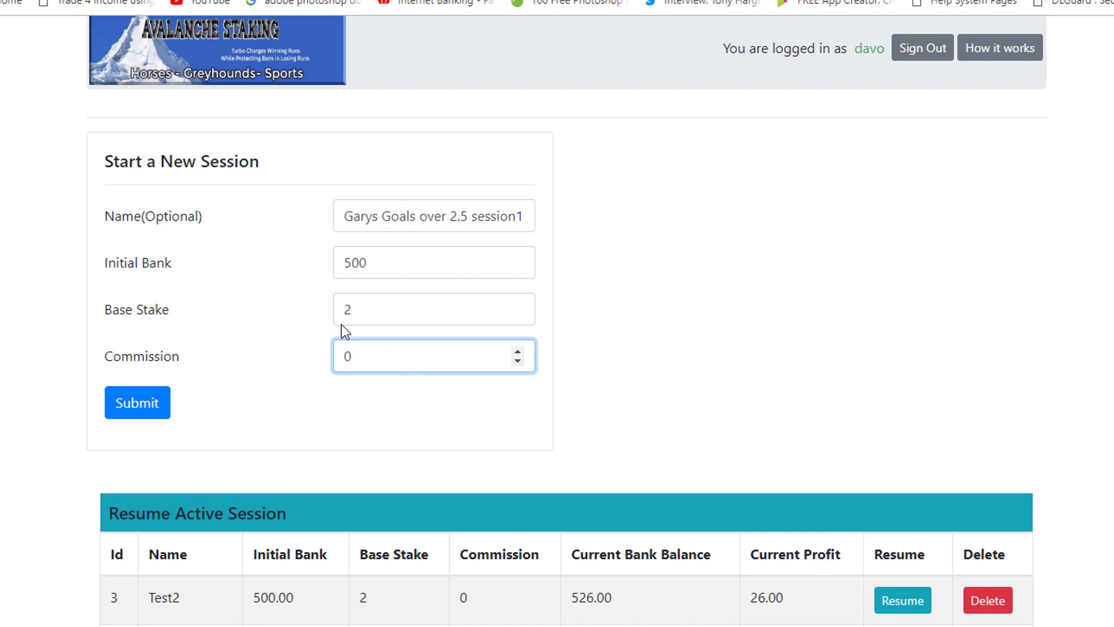
{"action": "left_click", "coordinate": [134, 407]}
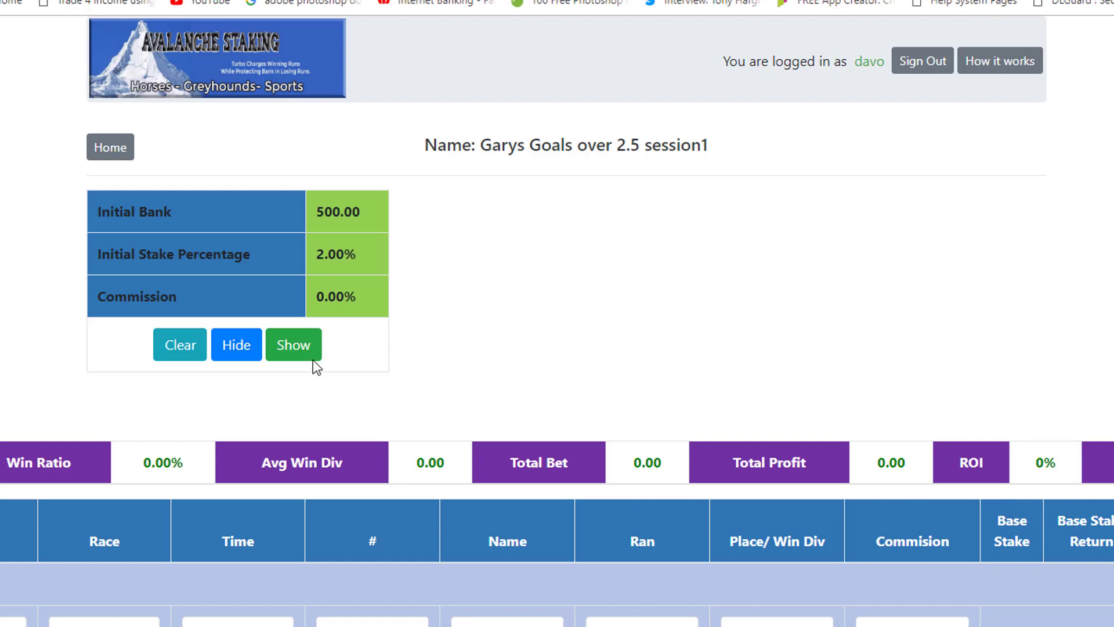
{"action": "left_click", "coordinate": [299, 348]}
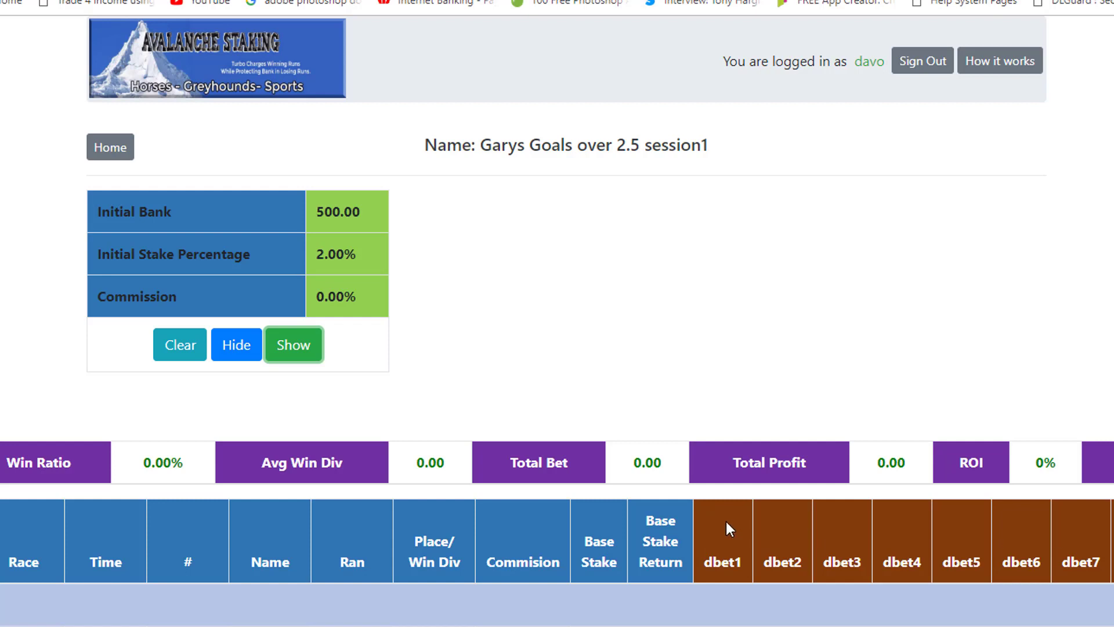
{"action": "left_click", "coordinate": [249, 351]}
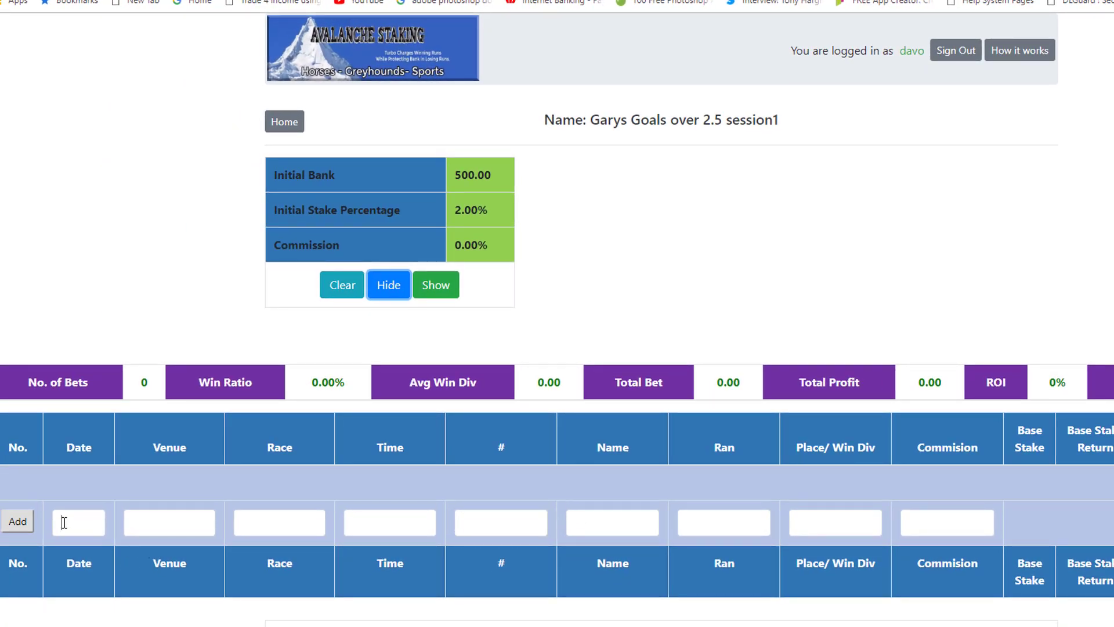
Step: Enter the bet's date 23-12-2018 and venue Fulham
{"action": "left_click", "coordinate": [63, 523]}
{"action": "type", "text": "2"}
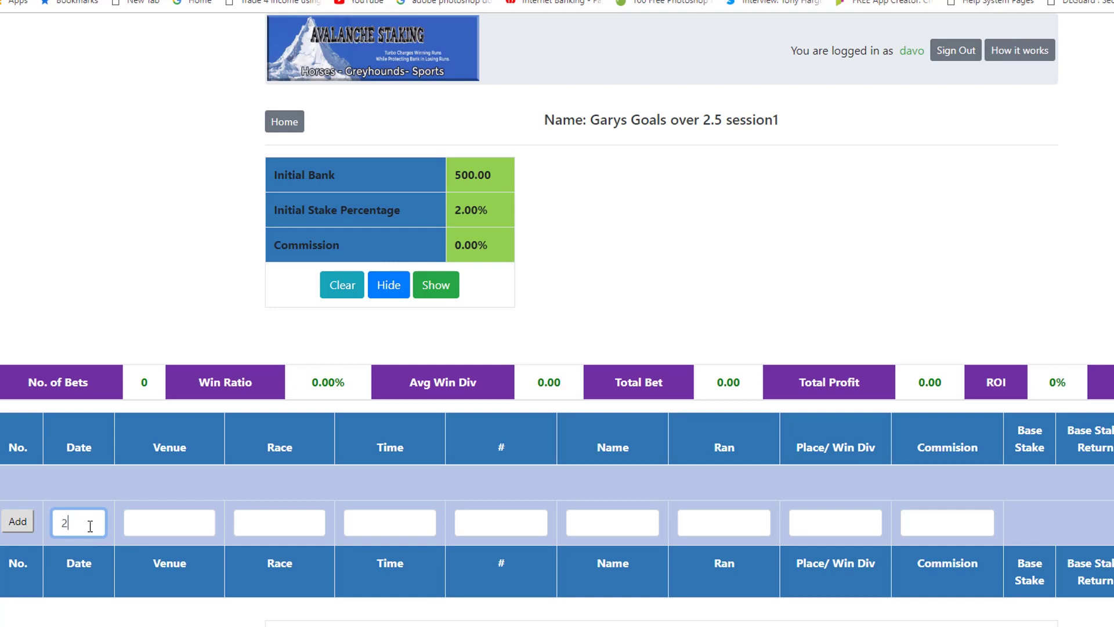
{"action": "type", "text": "3-12-2018"}
{"action": "left_click", "coordinate": [170, 527]}
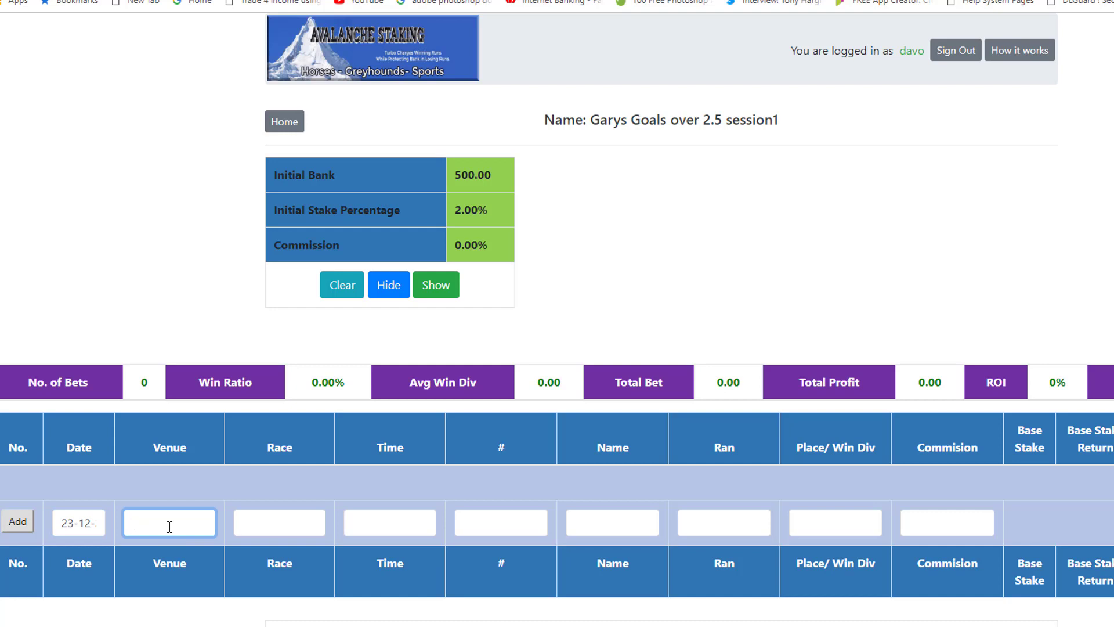
{"action": "type", "text": "Fulham"}
Step: Set the bet's time to 15.00 and its name to 'over 2.5'
{"action": "left_click", "coordinate": [275, 530]}
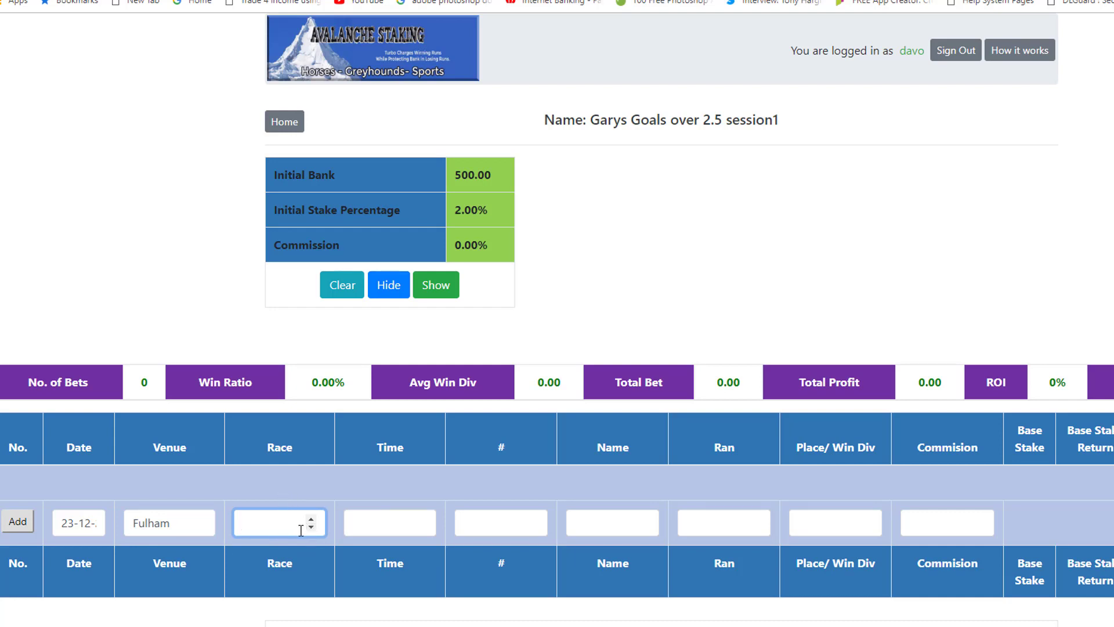
{"action": "left_click", "coordinate": [370, 526]}
{"action": "type", "text": "14.3"}
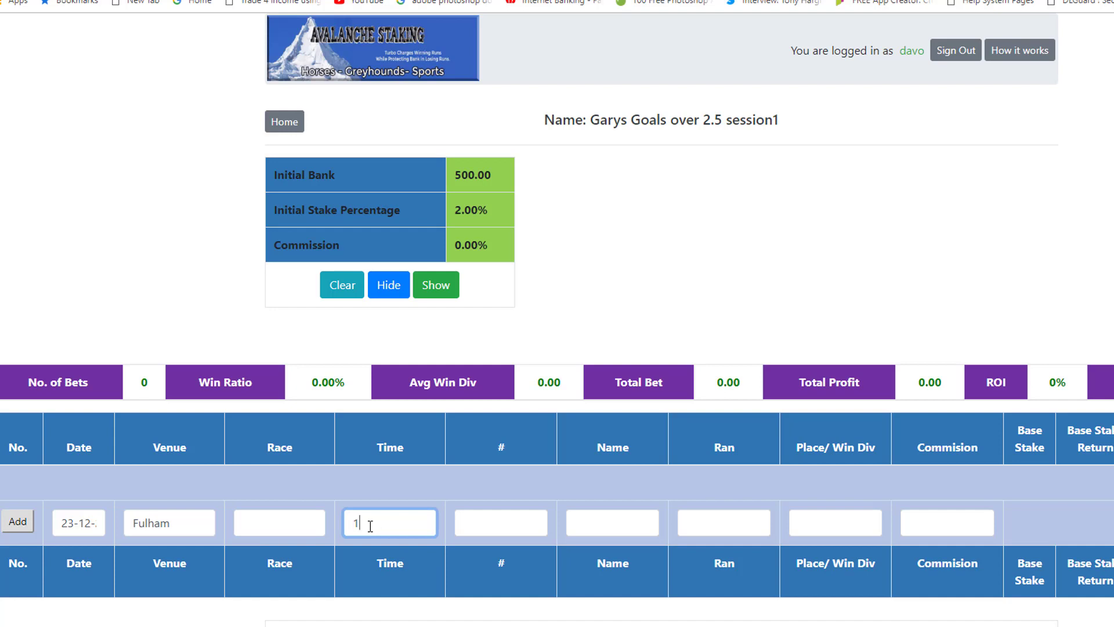
{"action": "key", "text": "BackSpace"}
{"action": "key", "text": "BackSpace"}
{"action": "key", "text": "BackSpace"}
{"action": "key", "text": "BackSpace"}
{"action": "type", "text": "15.00"}
{"action": "left_click", "coordinate": [505, 524]}
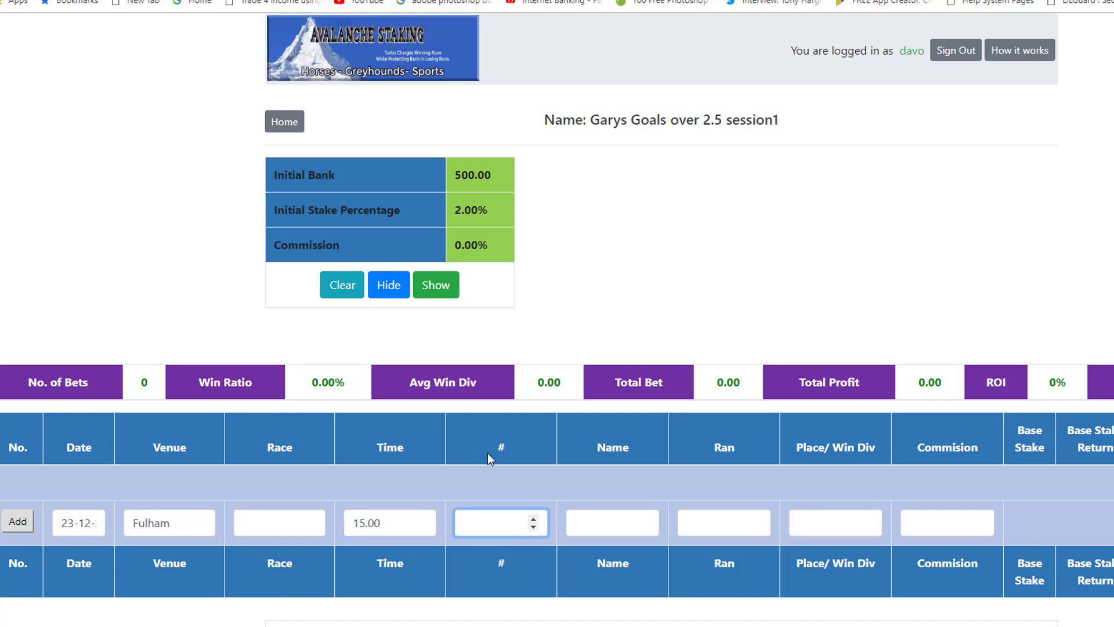
{"action": "left_click", "coordinate": [606, 524]}
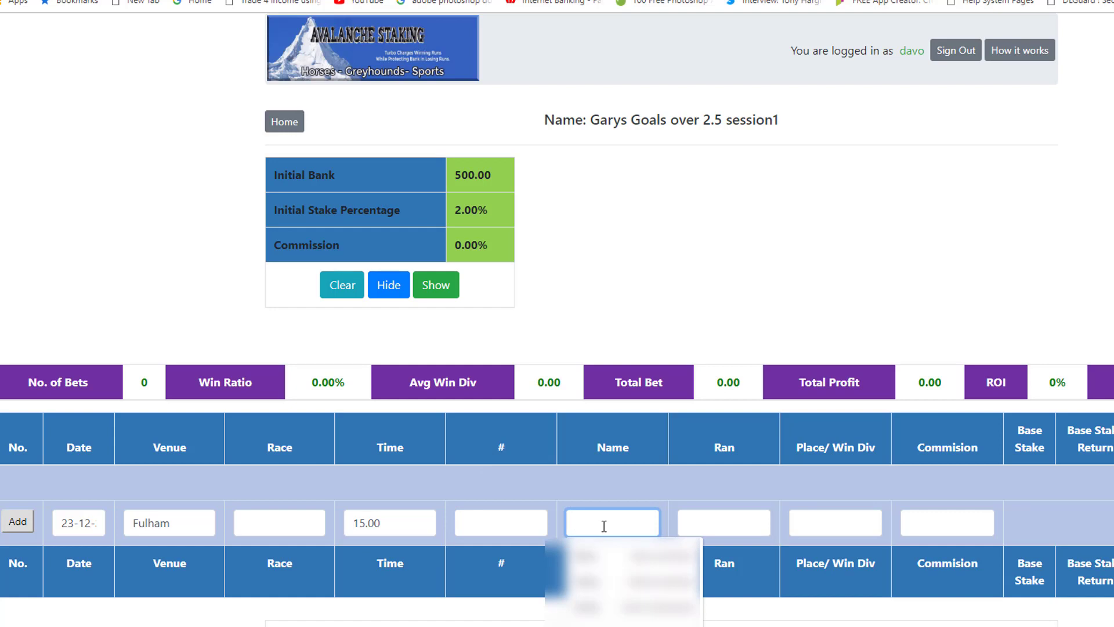
{"action": "type", "text": "ov"}
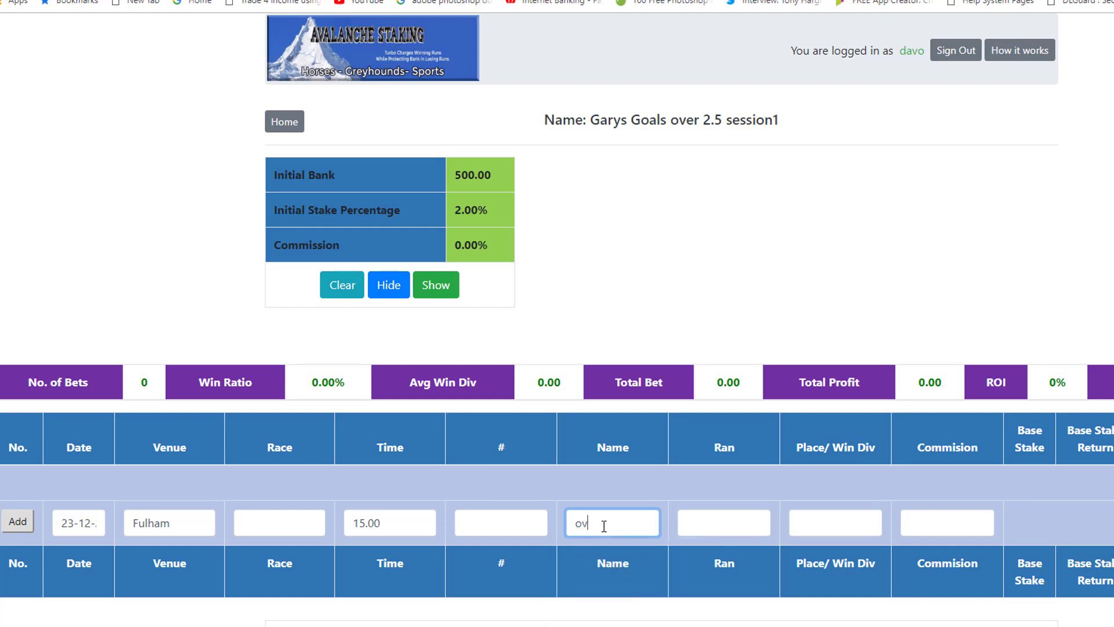
{"action": "type", "text": "er 2.5"}
{"action": "left_click", "coordinate": [735, 526]}
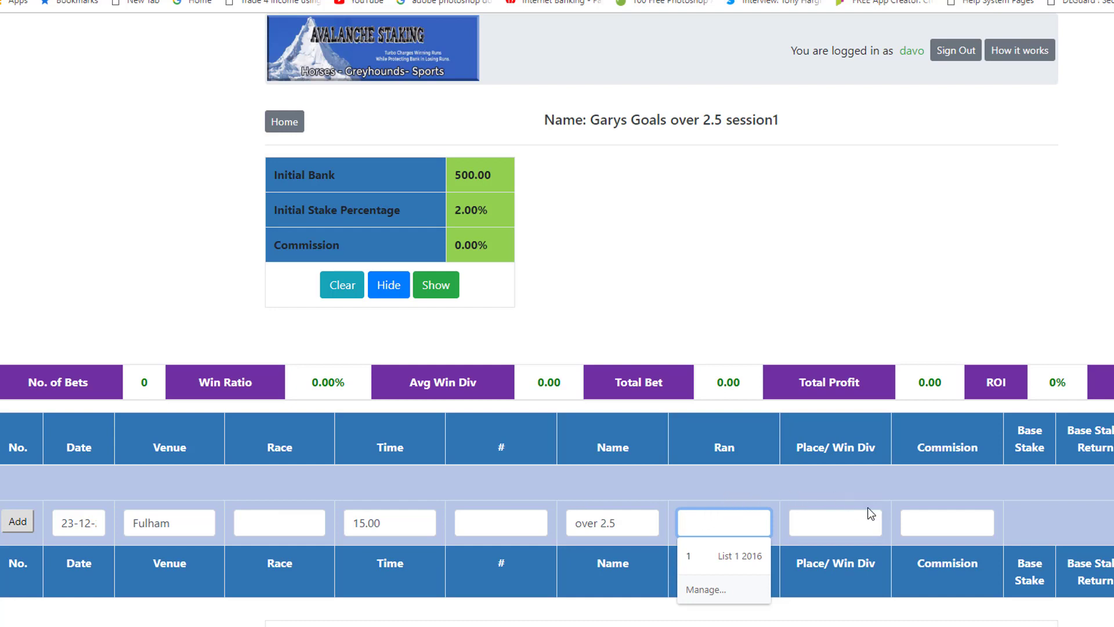
Step: Enter commission 0 and a win dividend of 2.50 for the new bet
{"action": "left_click", "coordinate": [939, 521]}
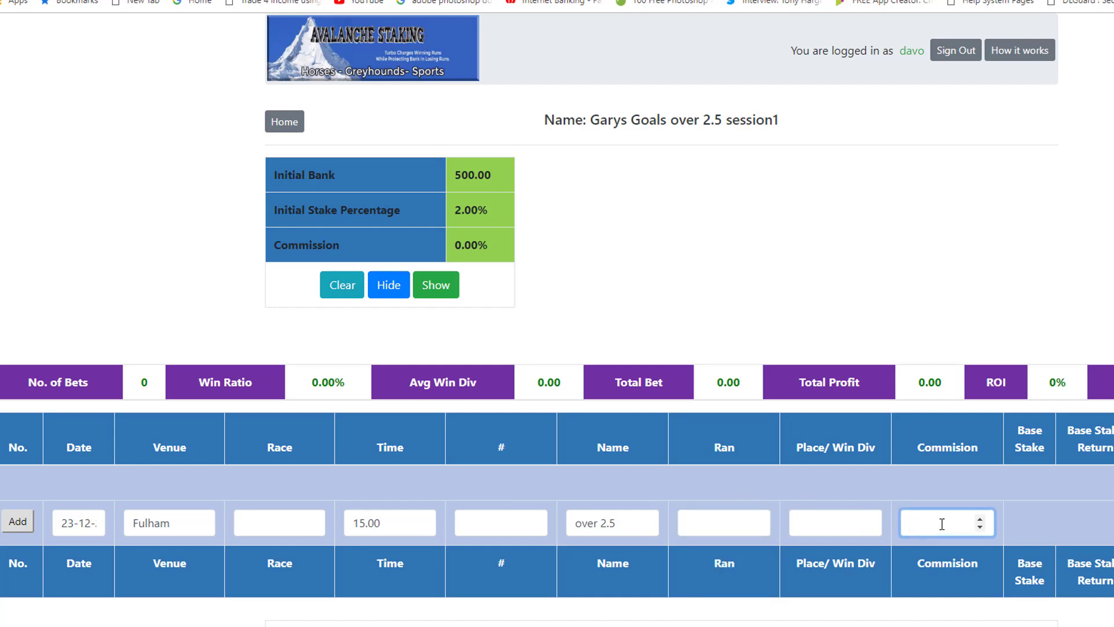
{"action": "type", "text": "0"}
{"action": "left_click", "coordinate": [841, 522]}
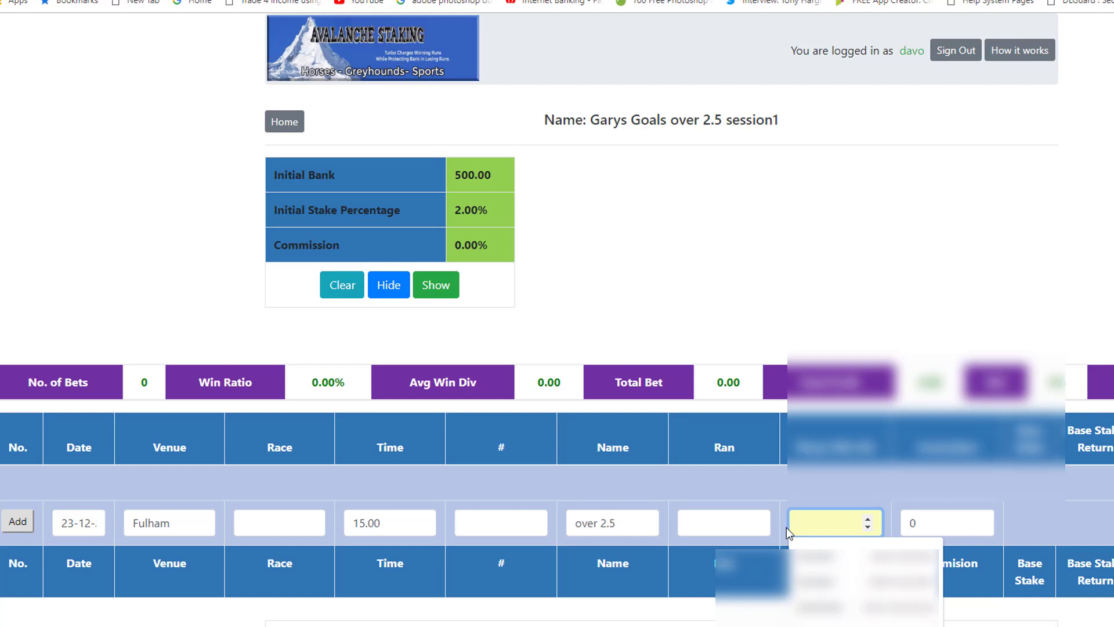
{"action": "left_click", "coordinate": [815, 515]}
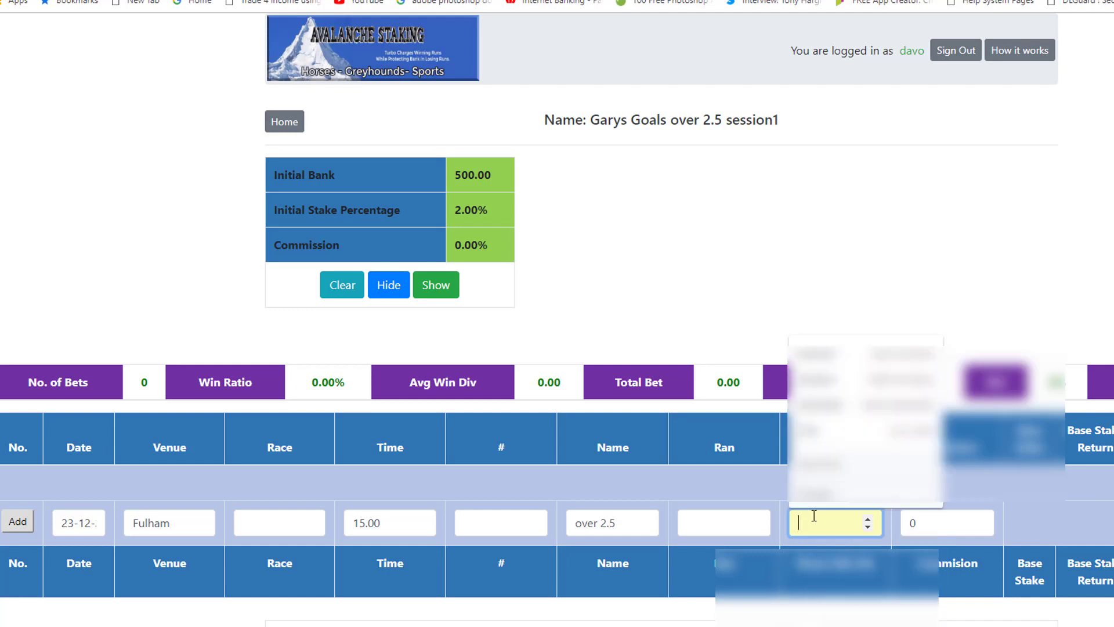
{"action": "left_click", "coordinate": [754, 489]}
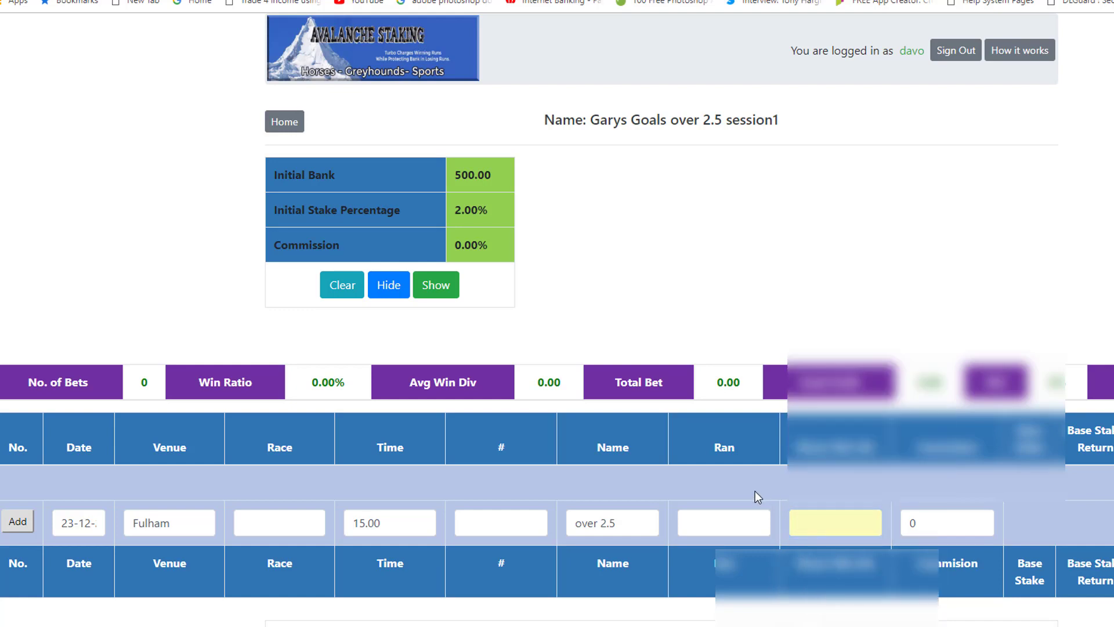
{"action": "left_click", "coordinate": [827, 524]}
{"action": "type", "text": "2"}
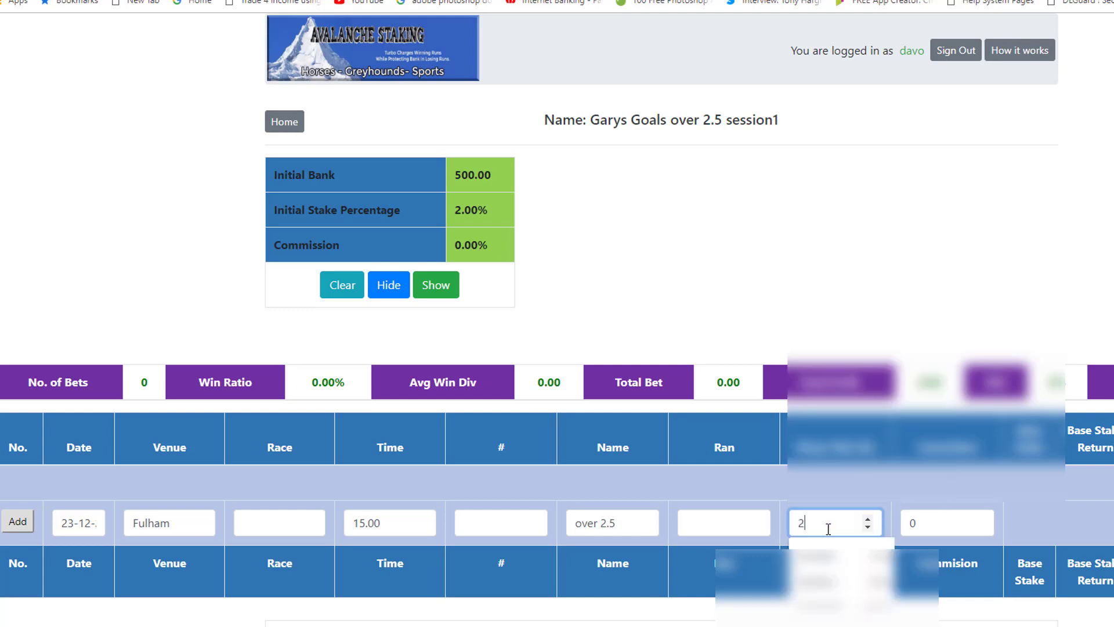
{"action": "type", "text": ".50"}
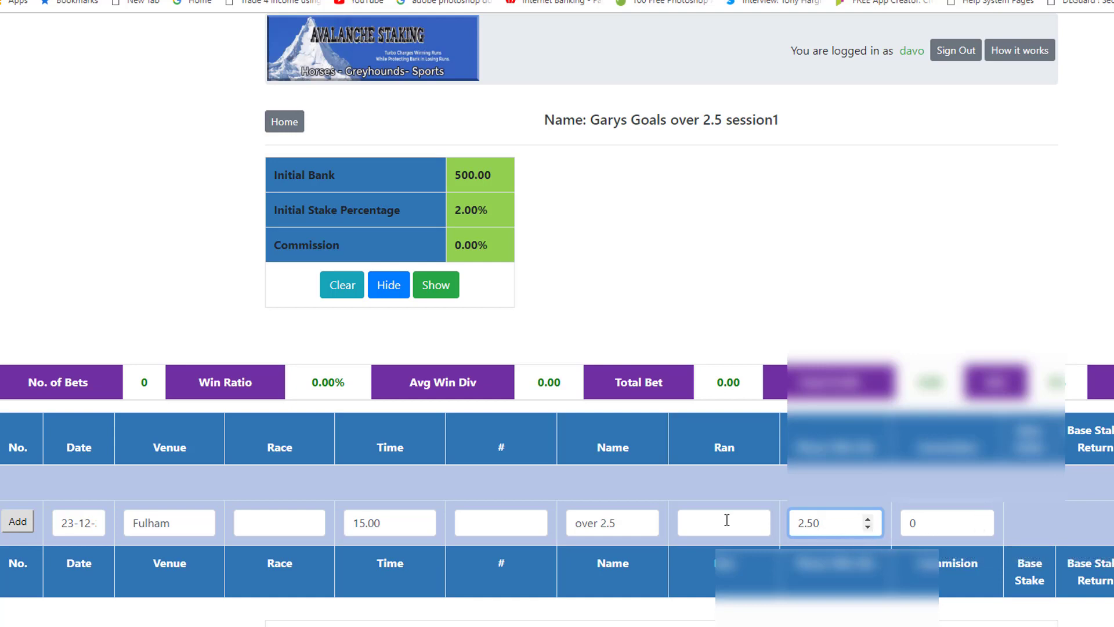
Step: Add the Fulham bet to the session and change its win dividend to 1.85
{"action": "left_click", "coordinate": [16, 522]}
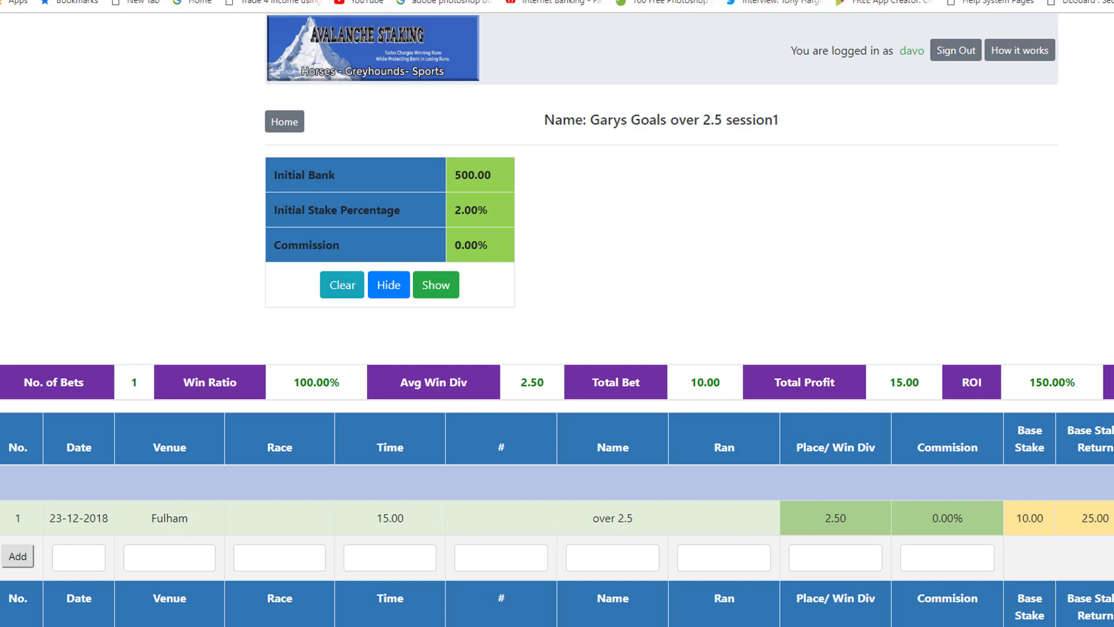
{"action": "left_click", "coordinate": [839, 518]}
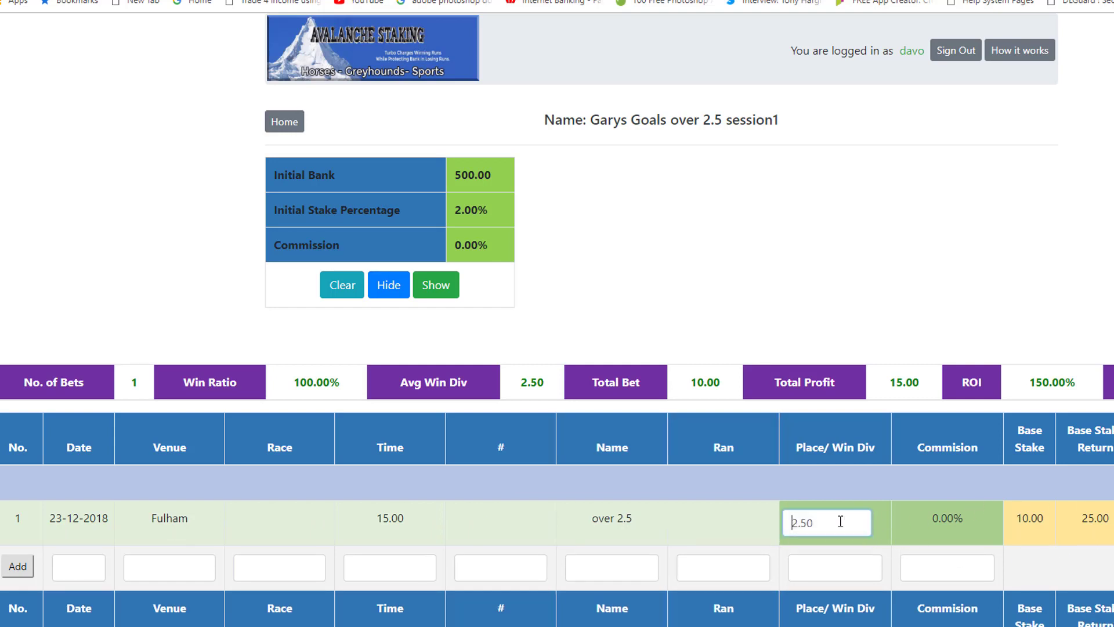
{"action": "left_click_drag", "start_coordinate": [827, 521], "coordinate": [785, 529]}
{"action": "key", "text": "BackSpace"}
{"action": "left_click", "coordinate": [17, 565]}
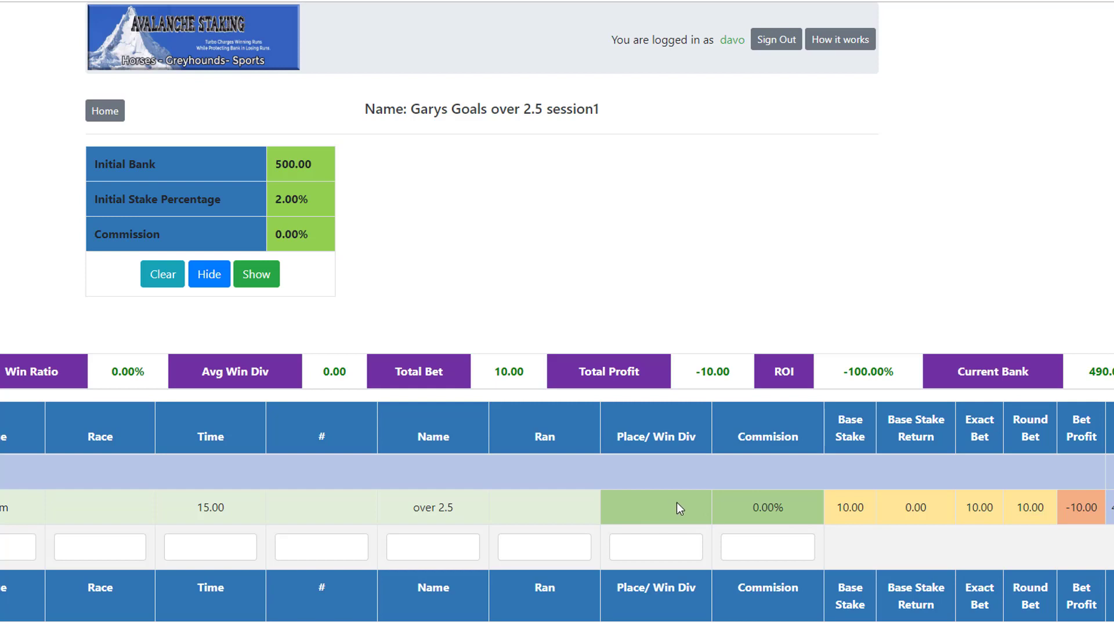
{"action": "left_click", "coordinate": [648, 515]}
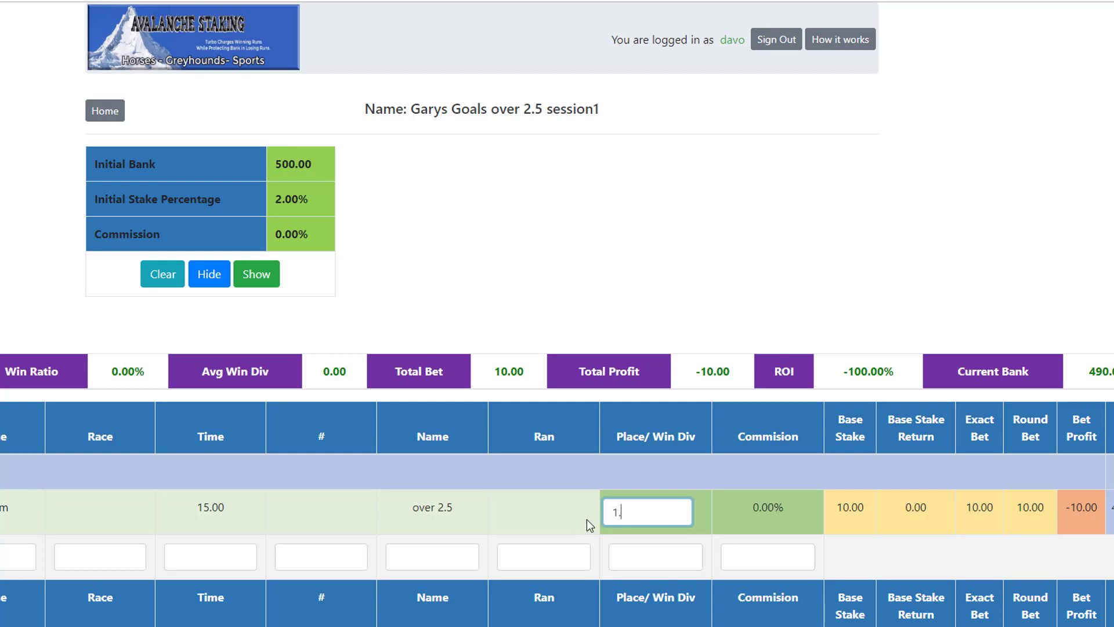
{"action": "type", "text": "85"}
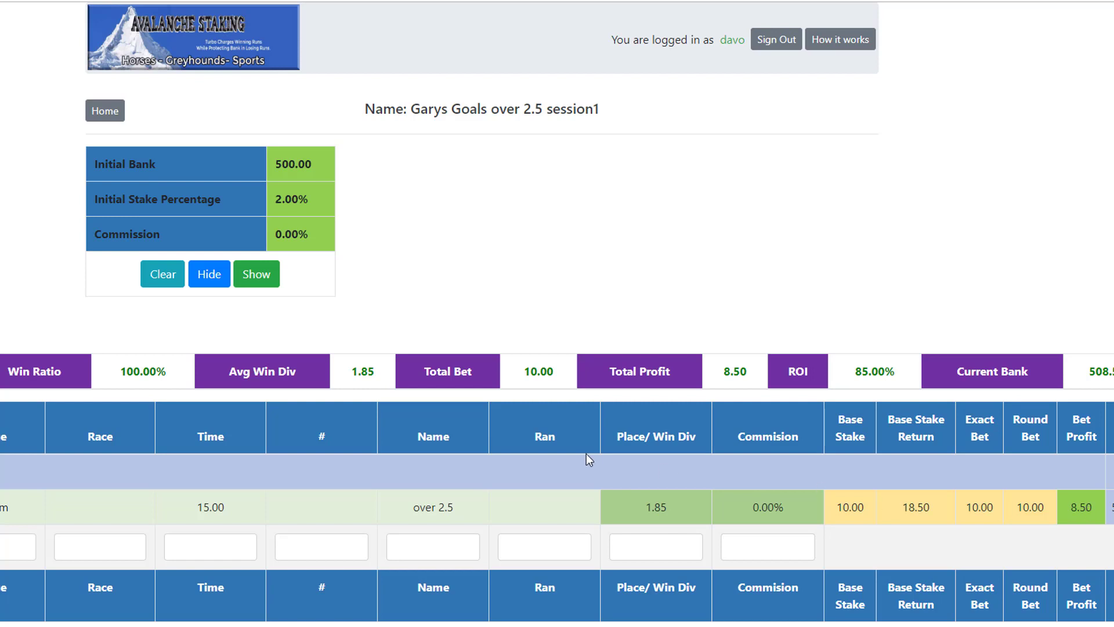
Step: Show the dbet staking columns and enter the second bet's date and venue Man Utd
{"action": "left_click", "coordinate": [249, 279]}
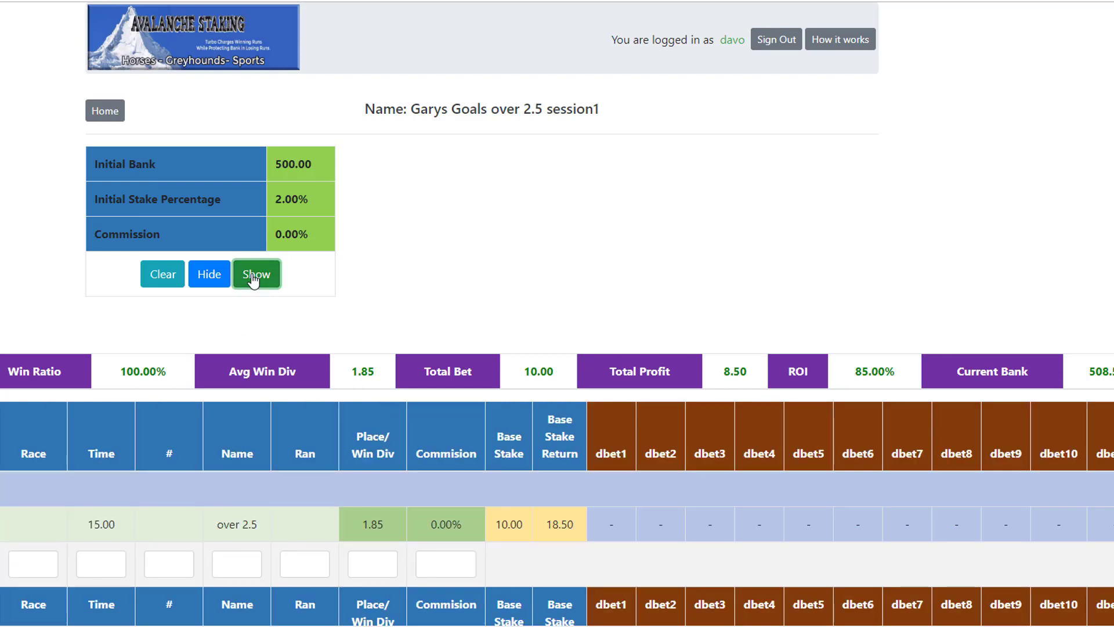
{"action": "scroll", "coordinate": [586, 560], "scroll_direction": "down", "scroll_amount": 2}
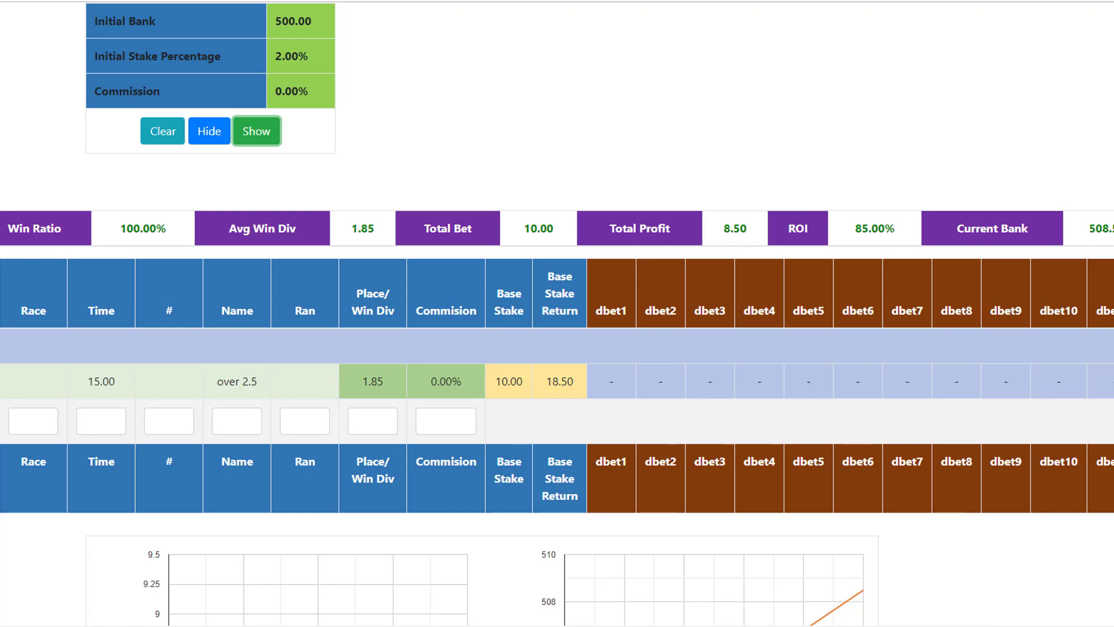
{"action": "type", "text": "2"}
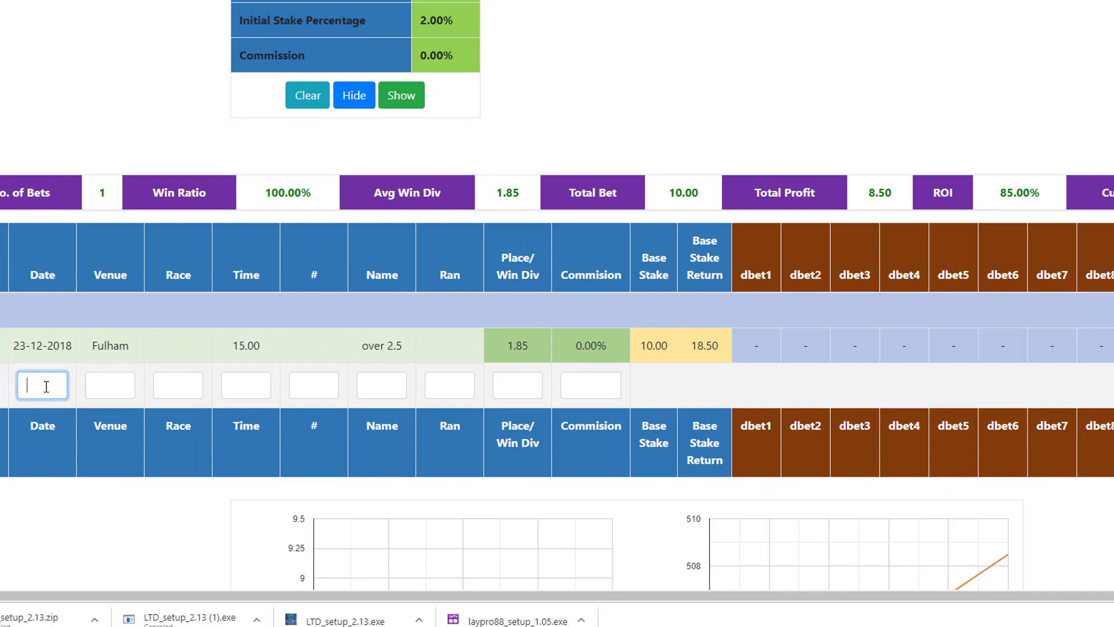
{"action": "type", "text": "3-12-20"}
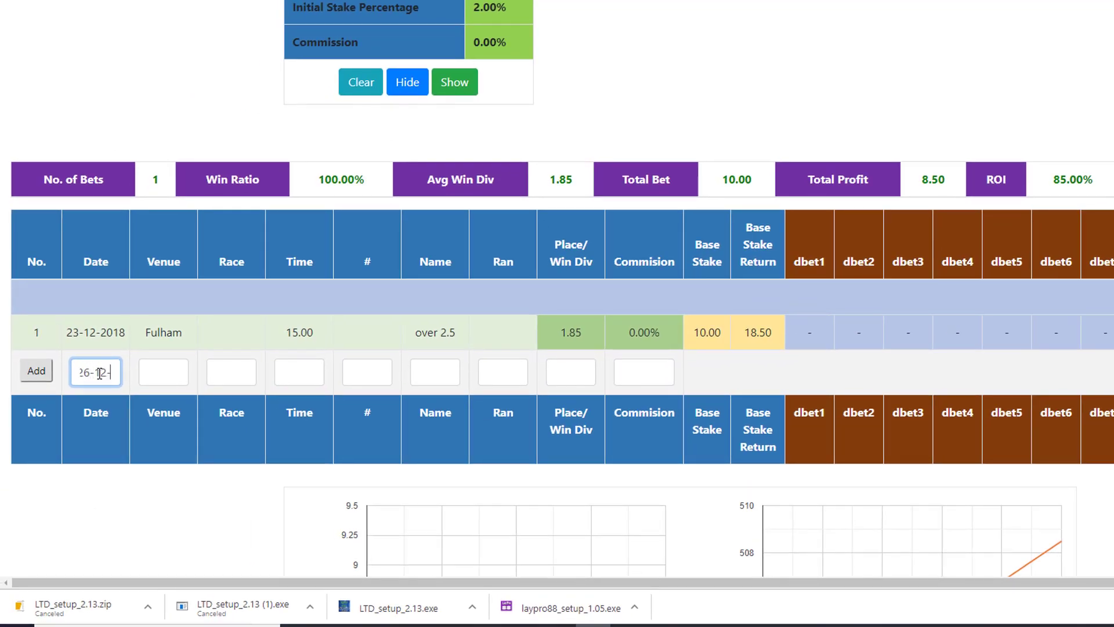
{"action": "type", "text": "18"}
{"action": "left_click", "coordinate": [168, 373]}
{"action": "type", "text": "Ma"}
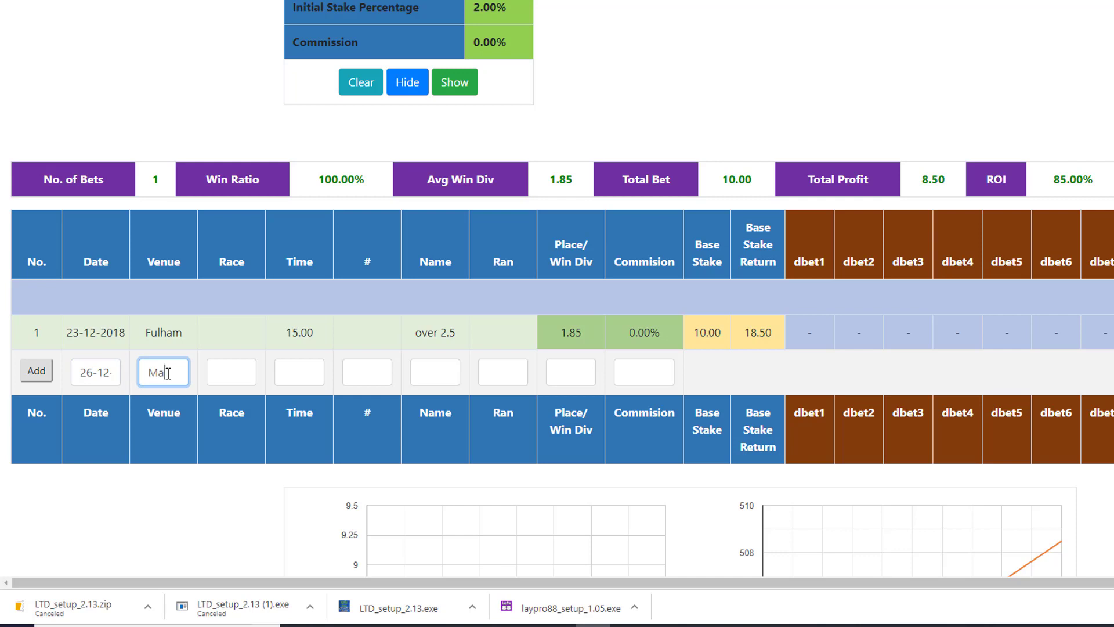
{"action": "type", "text": "n Utd"}
Step: Set time 15.00 and name 'over 2.5', then add the Man Utd bet and dismiss the alert
{"action": "left_click", "coordinate": [288, 370]}
{"action": "type", "text": "15.00"}
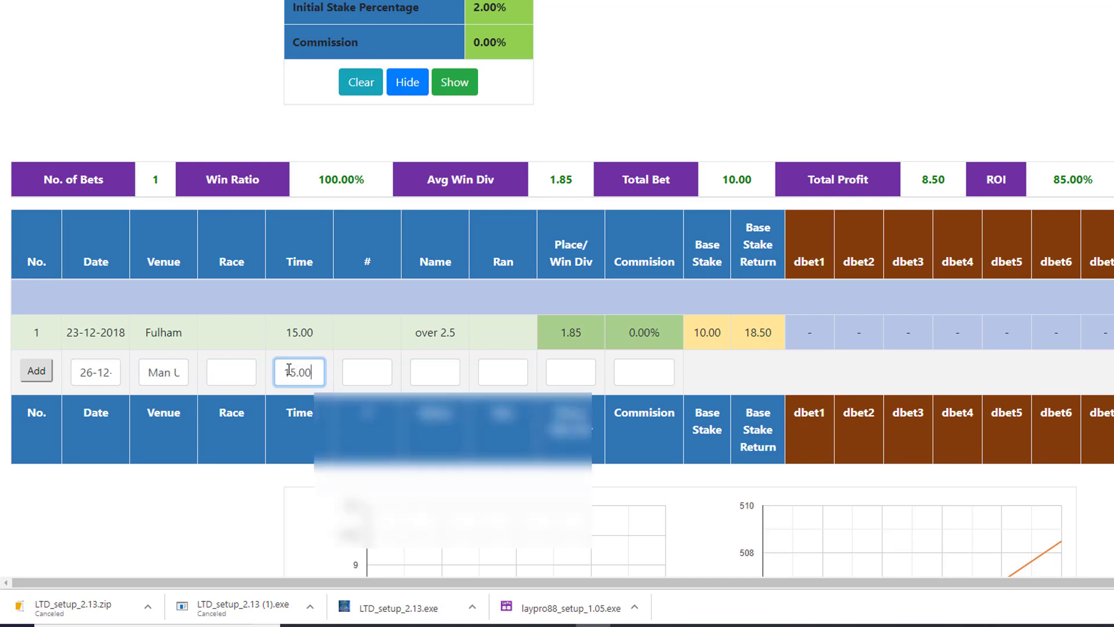
{"action": "left_click", "coordinate": [429, 370]}
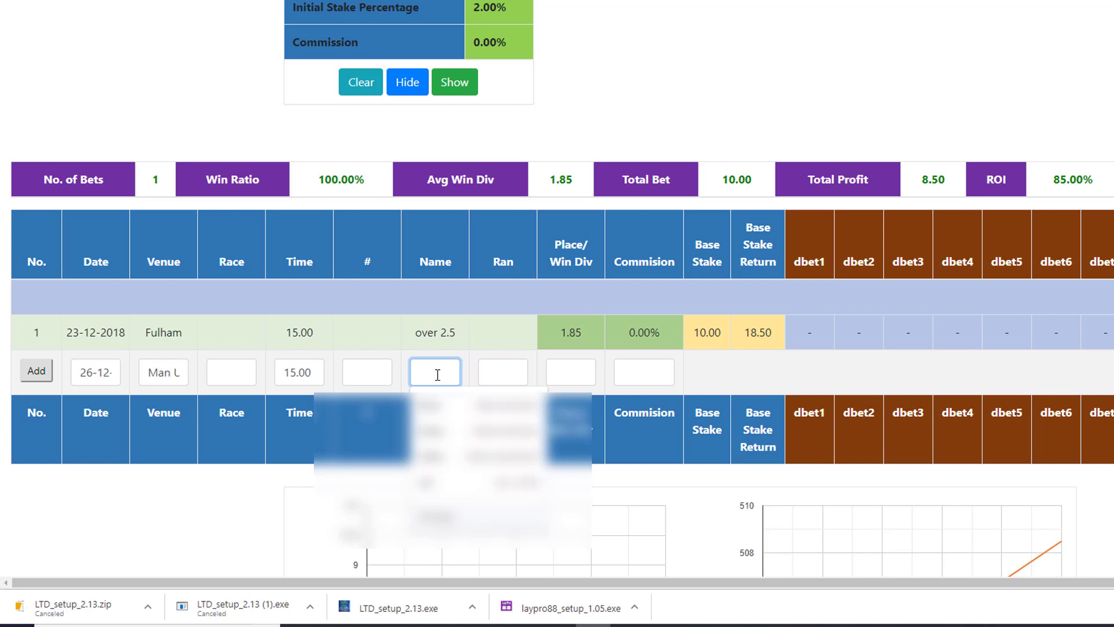
{"action": "type", "text": "over"}
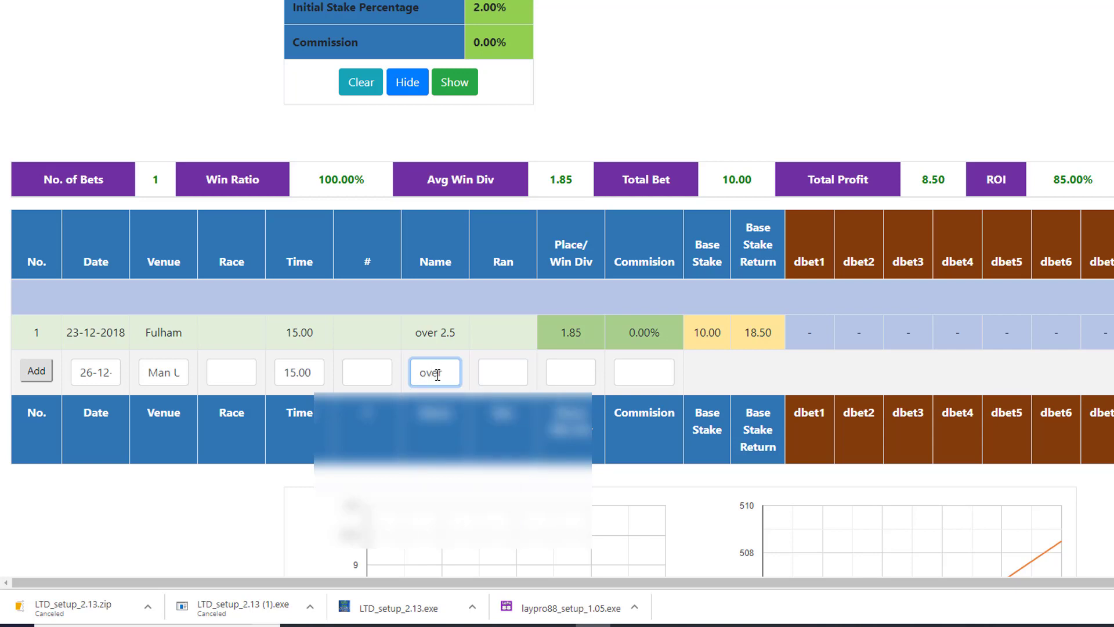
{"action": "type", "text": " 2.5"}
{"action": "left_click", "coordinate": [35, 373]}
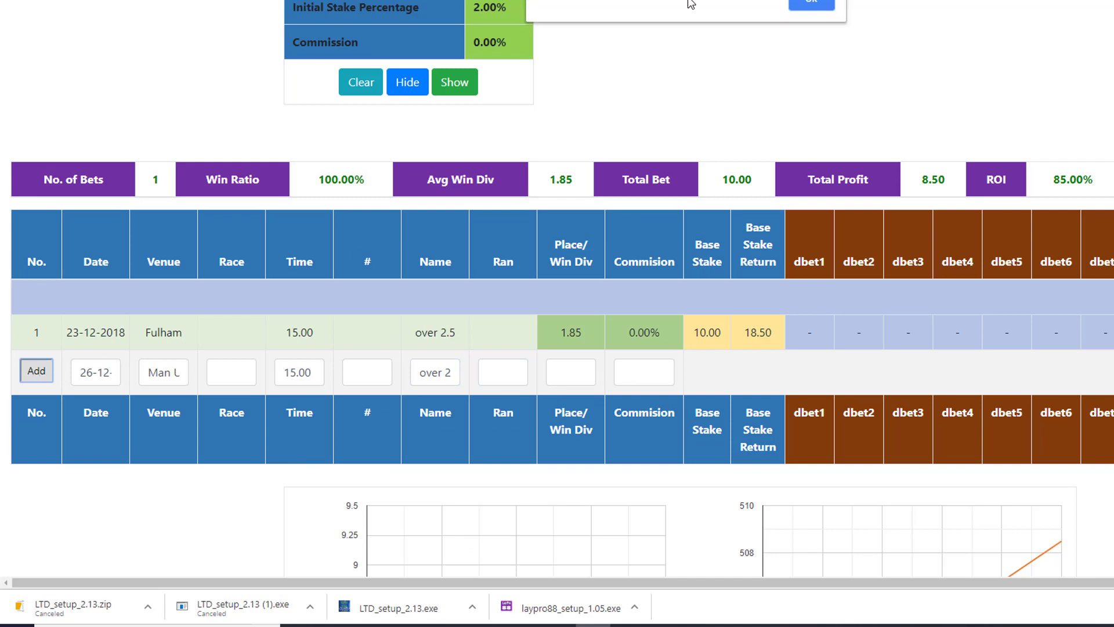
{"action": "left_click", "coordinate": [806, 7]}
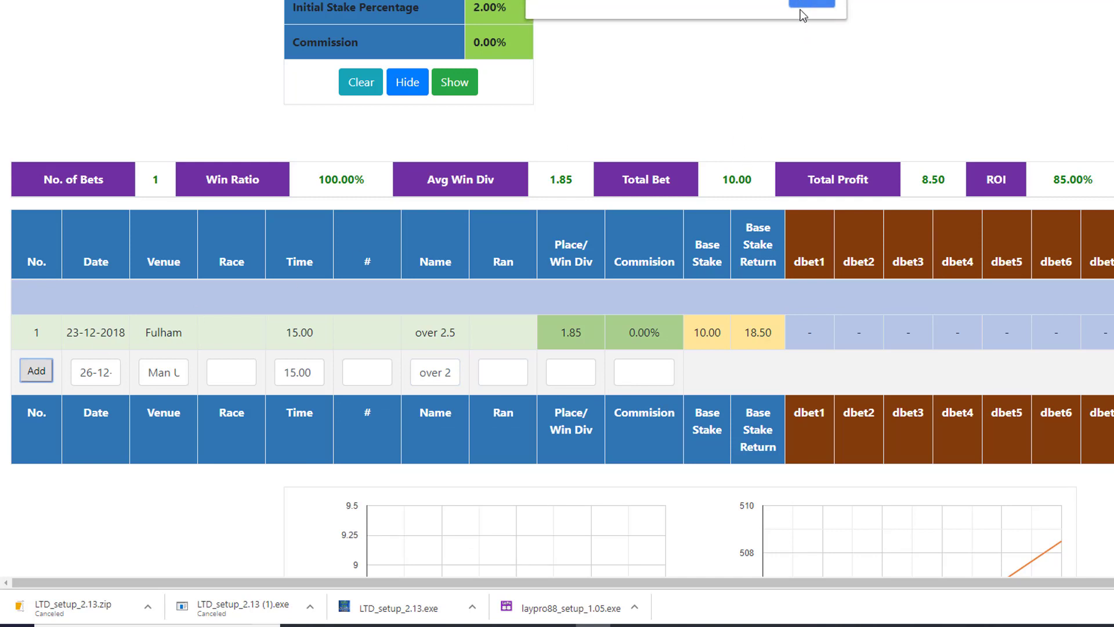
Step: Give the Man Utd bet a 1.56 win dividend and display the dbet columns again
{"action": "left_click", "coordinate": [658, 377]}
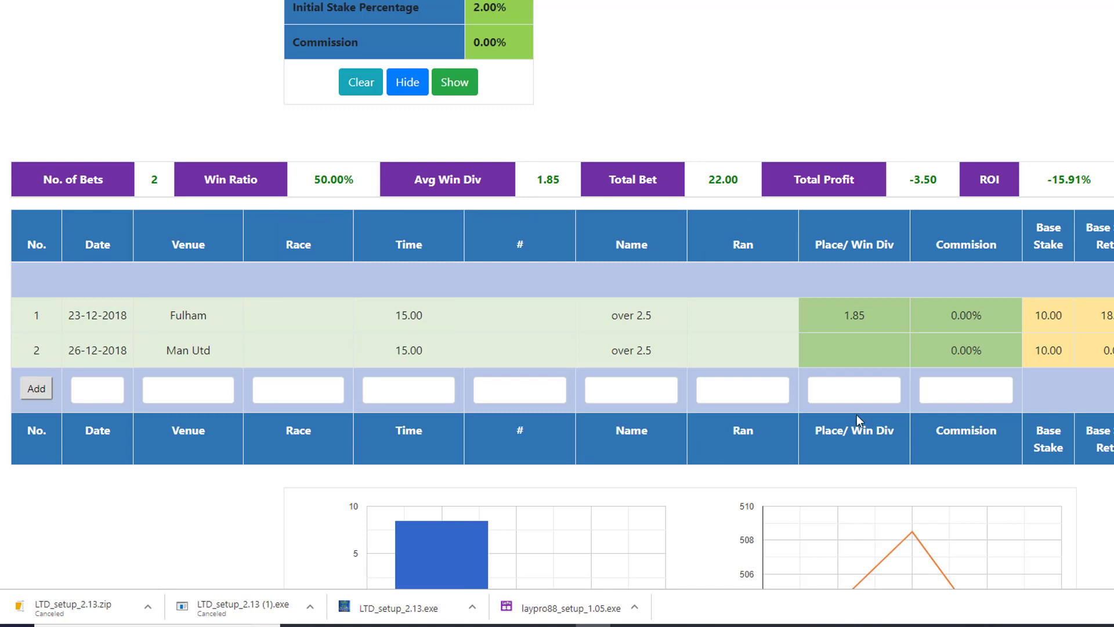
{"action": "left_click", "coordinate": [848, 349]}
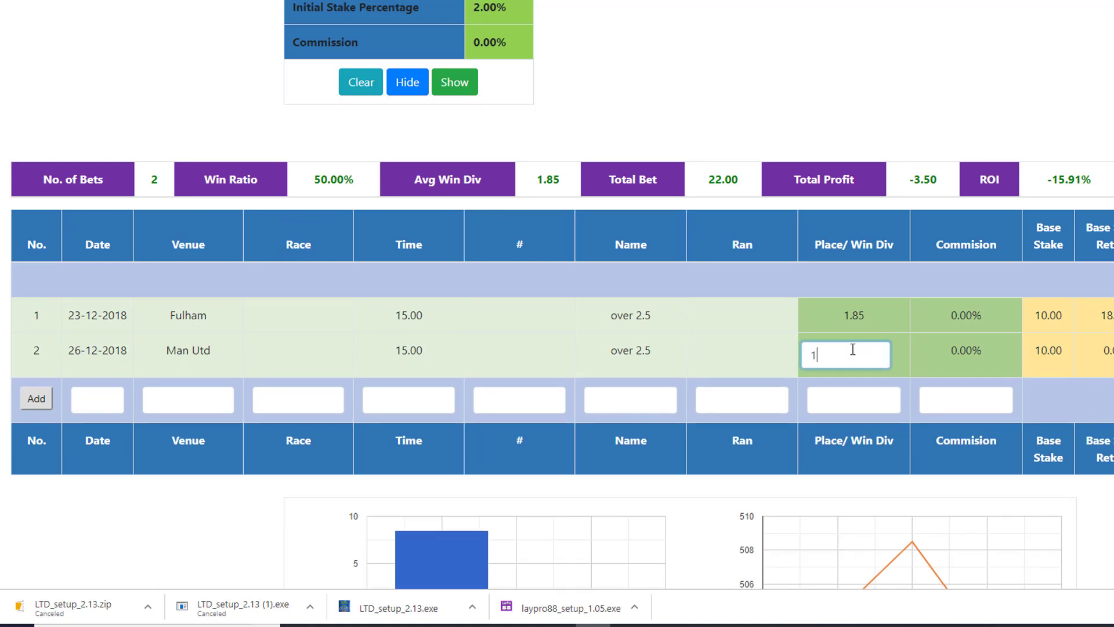
{"action": "type", "text": "1.56"}
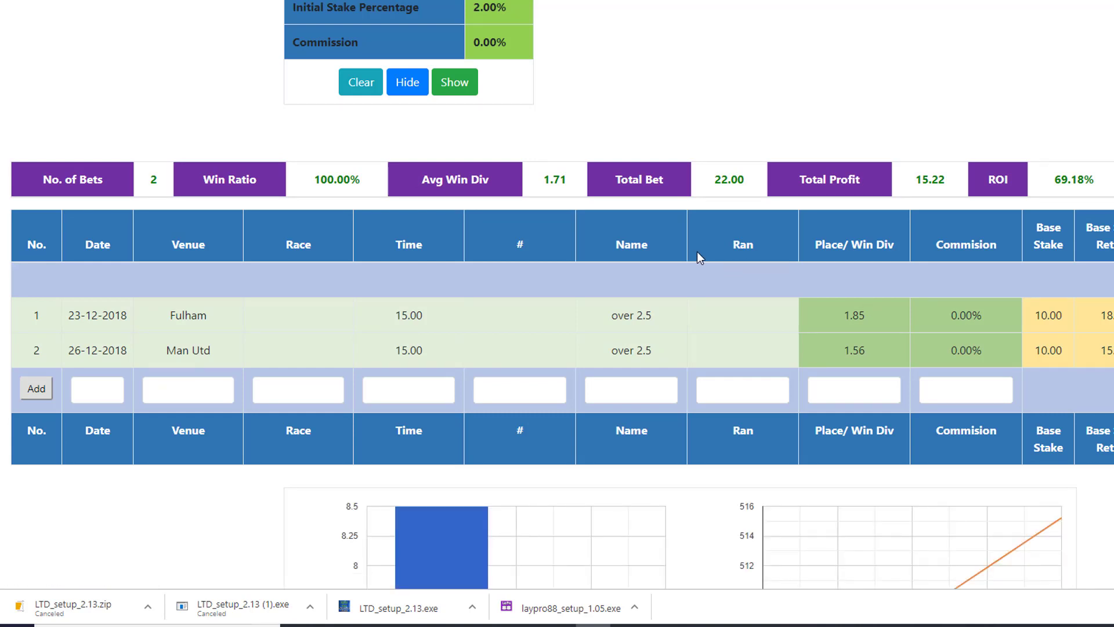
{"action": "left_click", "coordinate": [452, 82]}
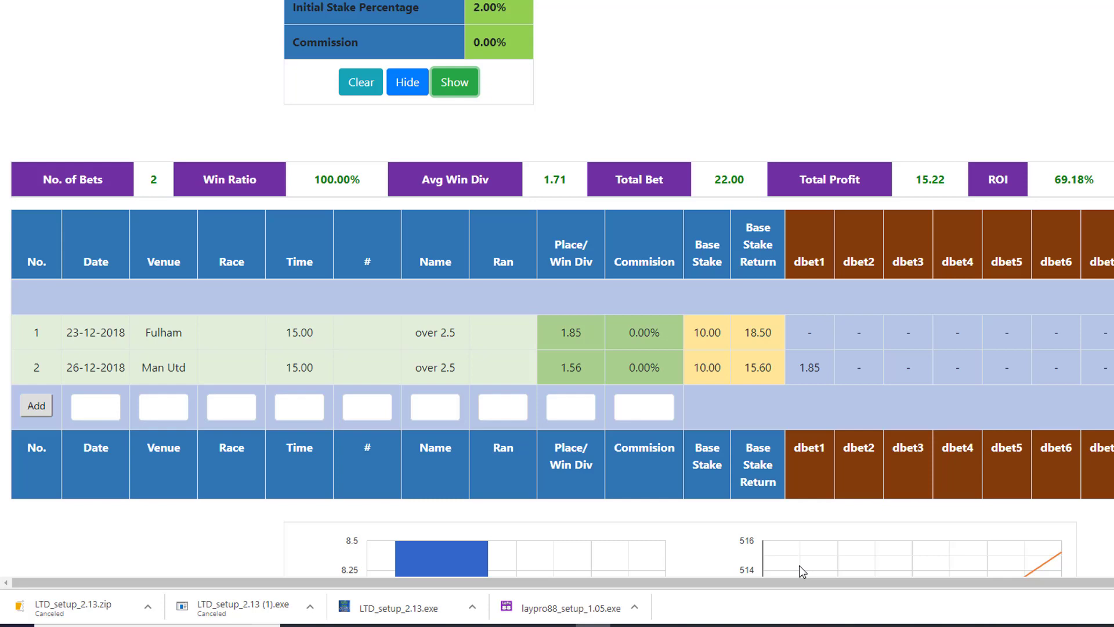
{"action": "left_click_drag", "start_coordinate": [802, 583], "coordinate": [974, 580]}
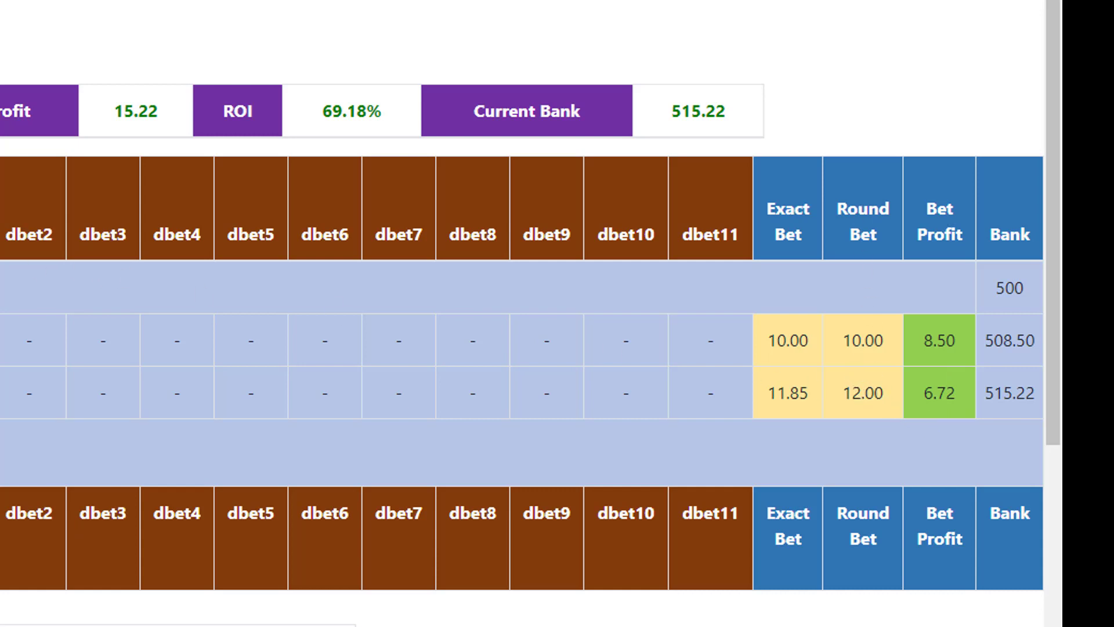
{"action": "scroll", "coordinate": [522, 313], "scroll_direction": "down", "scroll_amount": 5}
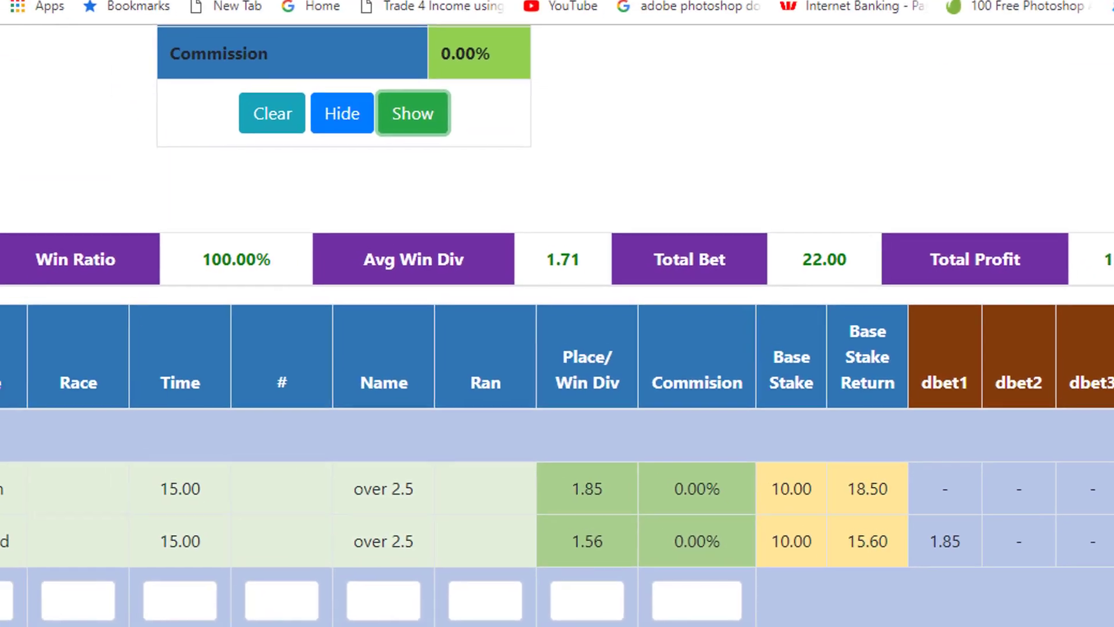
{"action": "scroll", "coordinate": [1090, 530], "scroll_direction": "up", "scroll_amount": 4}
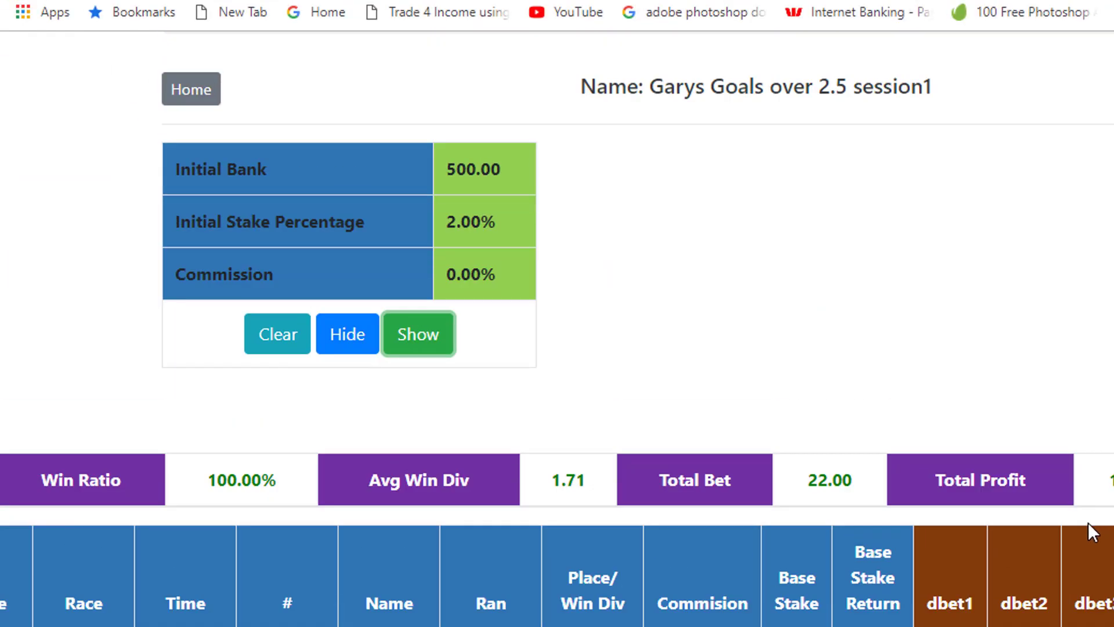
Step: Return to the home page and scroll down to the Resume Active Session list
{"action": "left_click", "coordinate": [197, 97]}
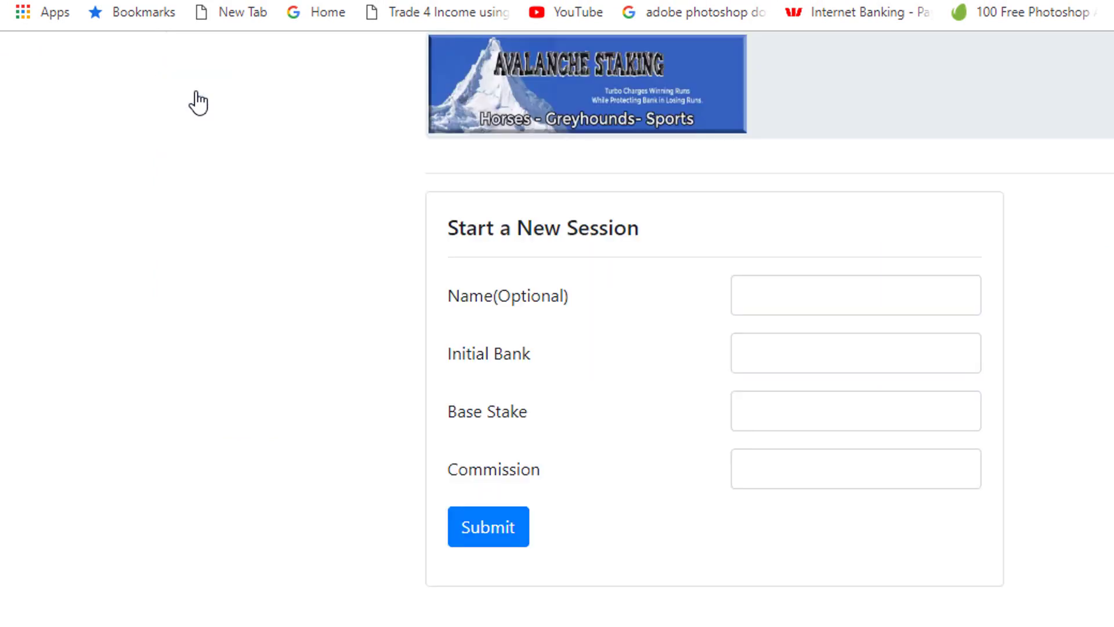
{"action": "scroll", "coordinate": [580, 549], "scroll_direction": "down", "scroll_amount": 2}
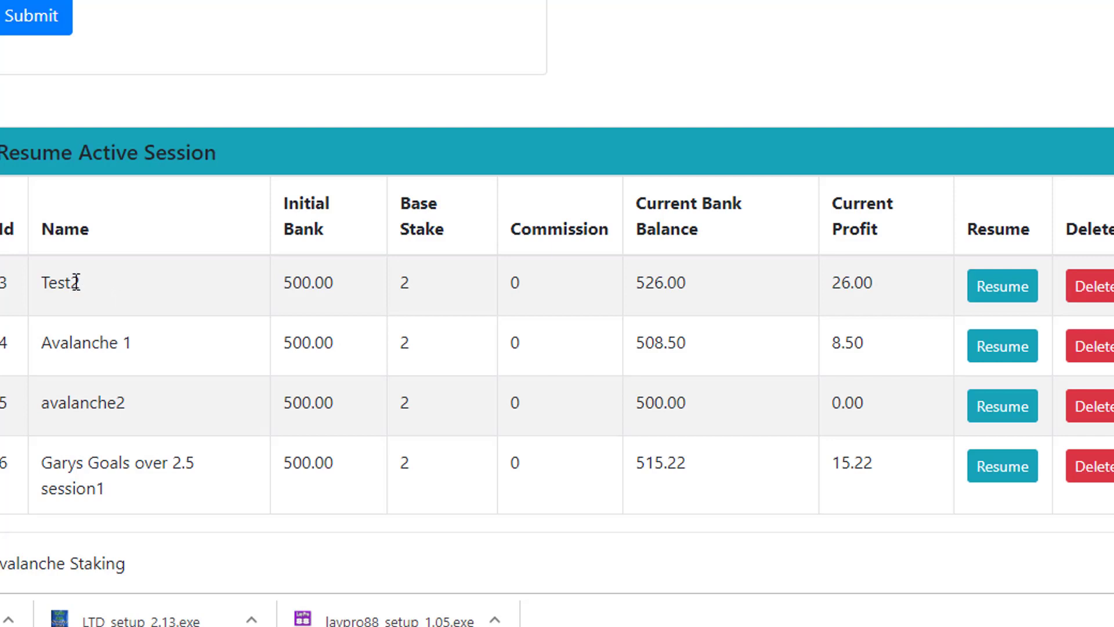
Step: Resume the Test2 session from the active session table
{"action": "left_click", "coordinate": [996, 290]}
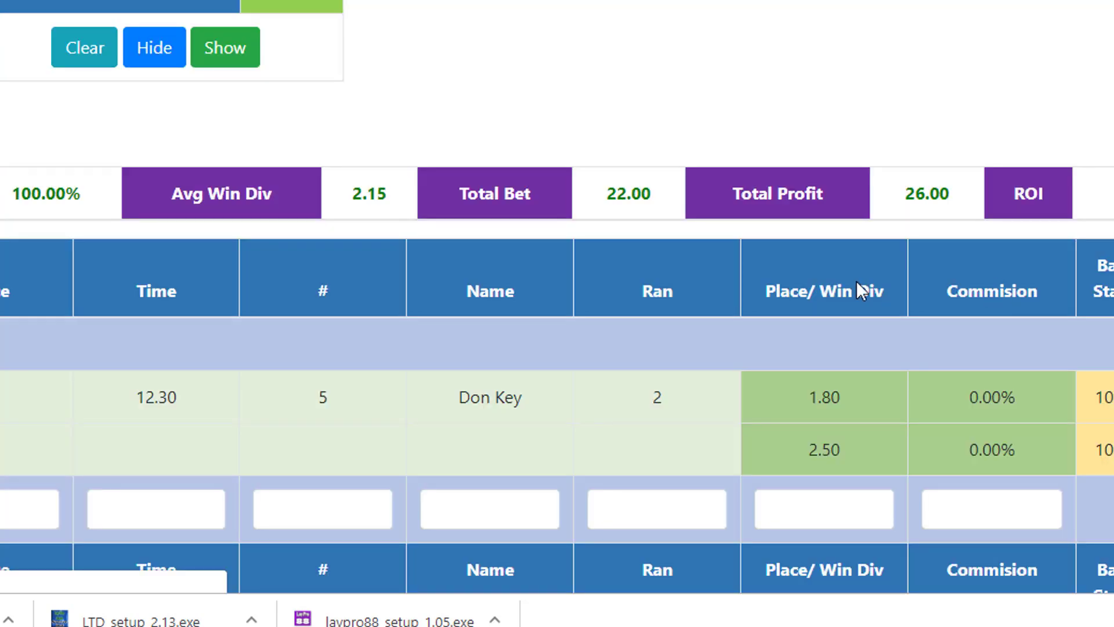